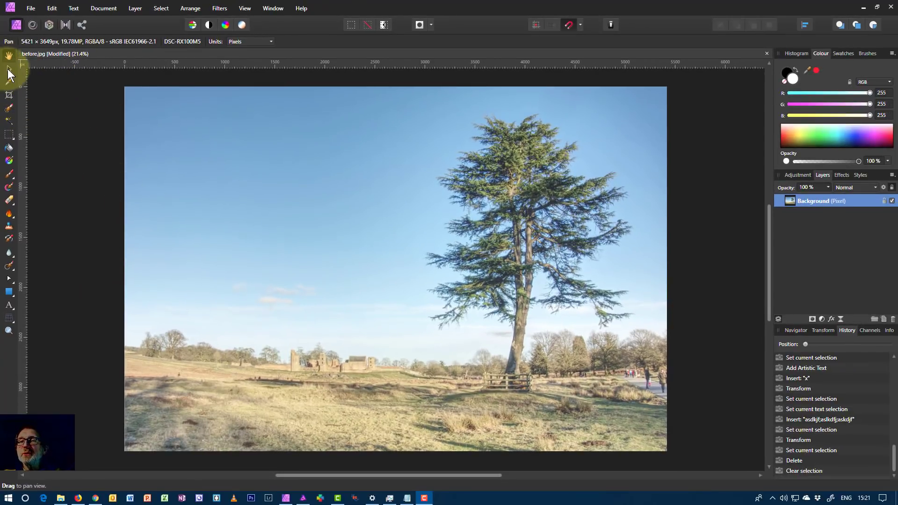
Unlock the Background photo layer in the Layers panel
{"action": "left_click", "coordinate": [8, 70]}
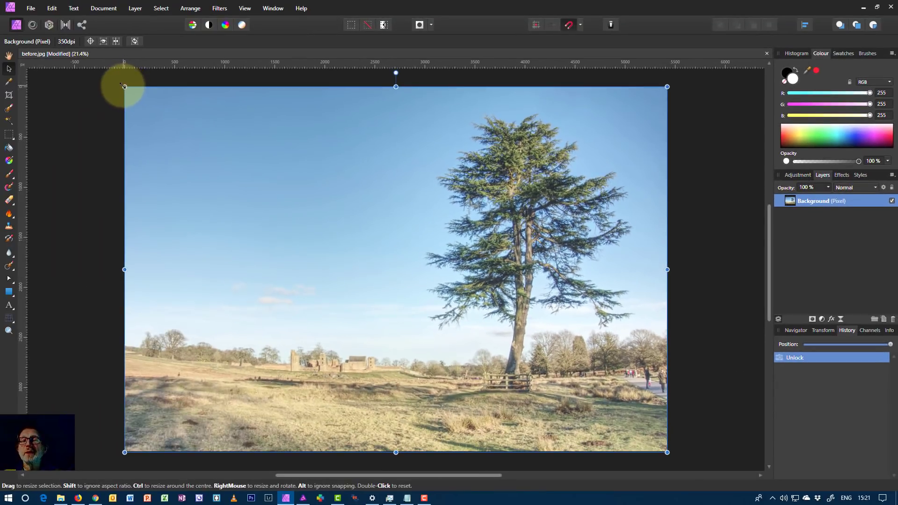
{"action": "mouse_move", "coordinate": [124, 86]}
{"action": "left_mouse_down"}
{"action": "mouse_move", "coordinate": [166, 166]}
{"action": "mouse_move", "coordinate": [173, 160]}
{"action": "left_mouse_up"}
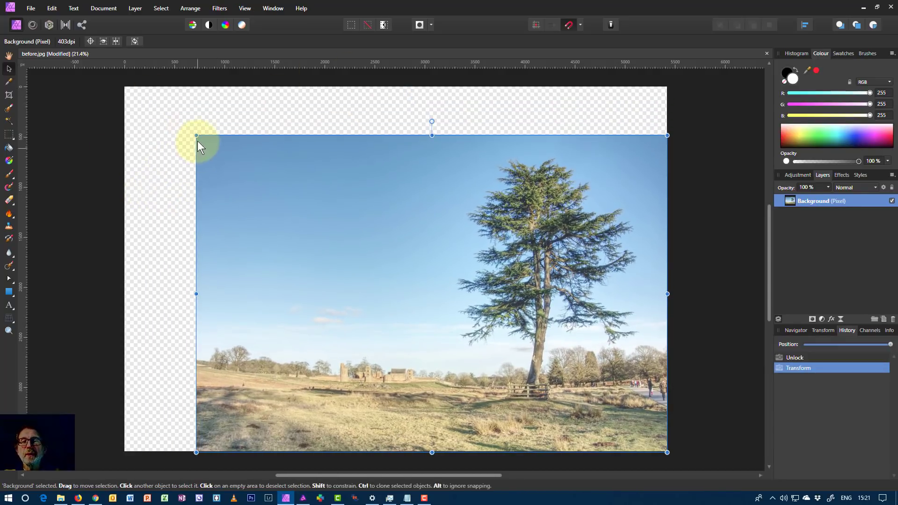
{"action": "left_click_drag", "start_coordinate": [197, 135], "coordinate": [129, 98]}
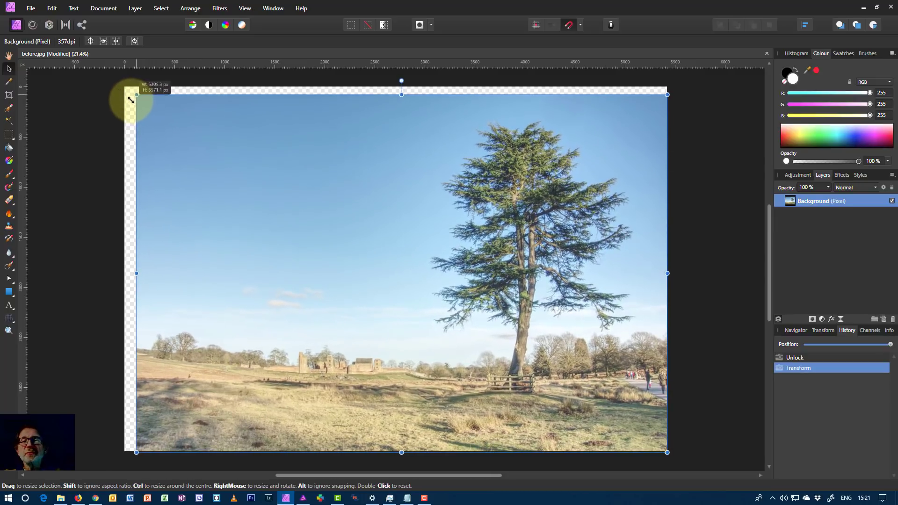
{"action": "left_click_drag", "start_coordinate": [129, 99], "coordinate": [124, 88]}
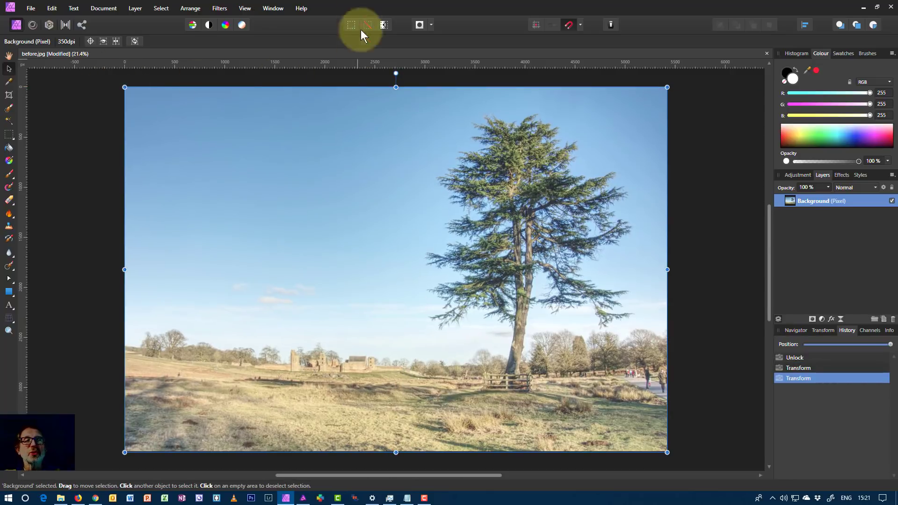
{"action": "left_click", "coordinate": [569, 30]}
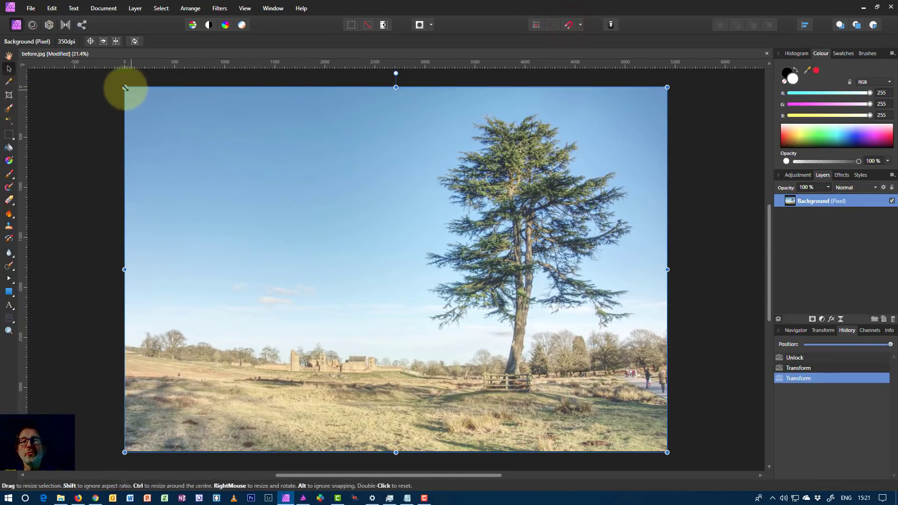
{"action": "left_click_drag", "start_coordinate": [124, 87], "coordinate": [126, 89]}
{"action": "left_click", "coordinate": [568, 26]}
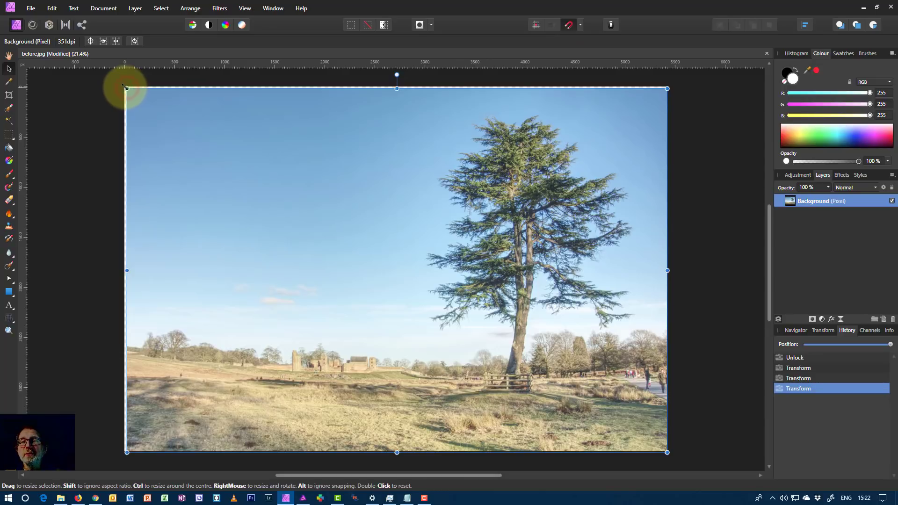
{"action": "left_click_drag", "start_coordinate": [125, 88], "coordinate": [124, 86]}
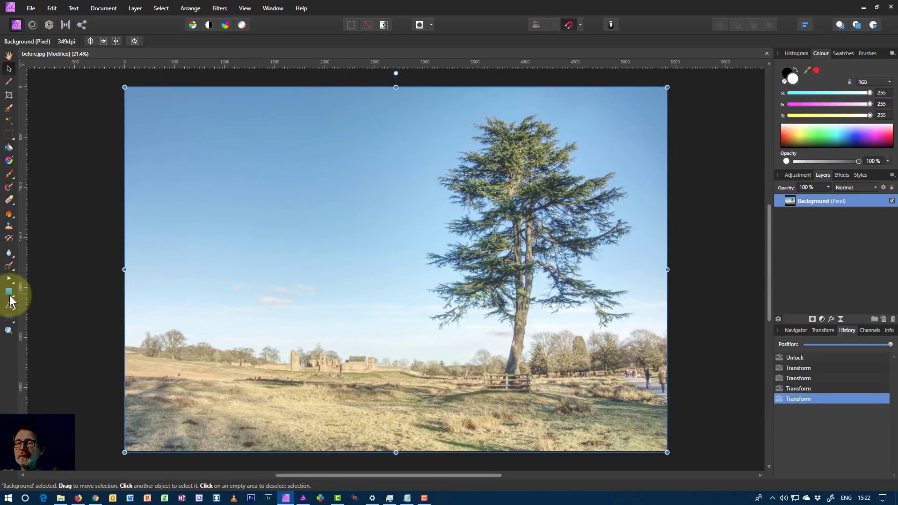
{"action": "left_click", "coordinate": [9, 135]}
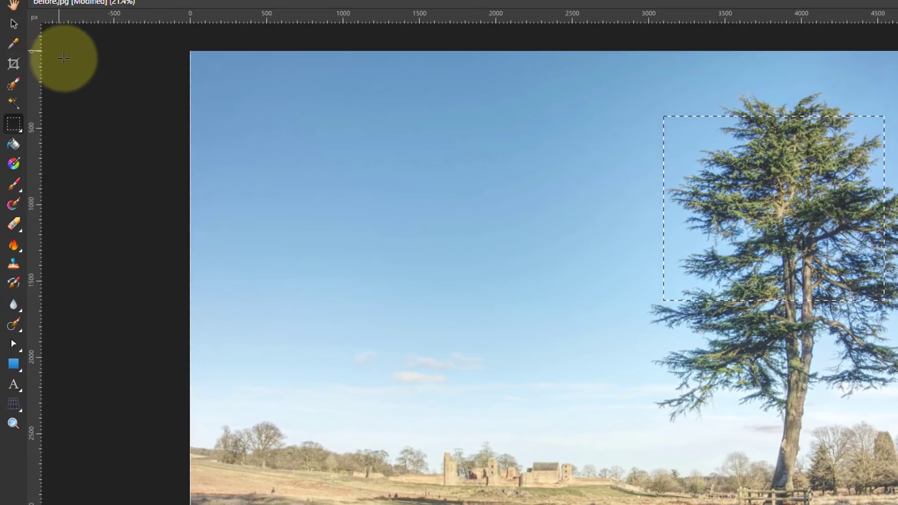
{"action": "left_click", "coordinate": [13, 23]}
{"action": "mouse_move", "coordinate": [822, 251]}
{"action": "left_mouse_down"}
{"action": "mouse_move", "coordinate": [789, 342]}
{"action": "mouse_move", "coordinate": [481, 327]}
{"action": "mouse_move", "coordinate": [466, 280]}
{"action": "left_mouse_up"}
{"action": "left_click_drag", "start_coordinate": [337, 344], "coordinate": [337, 353]}
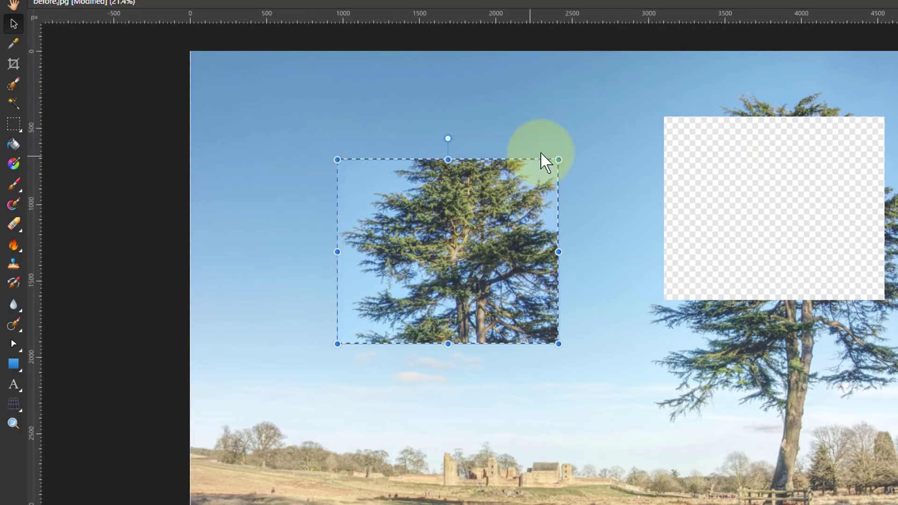
{"action": "left_click_drag", "start_coordinate": [339, 341], "coordinate": [293, 362]}
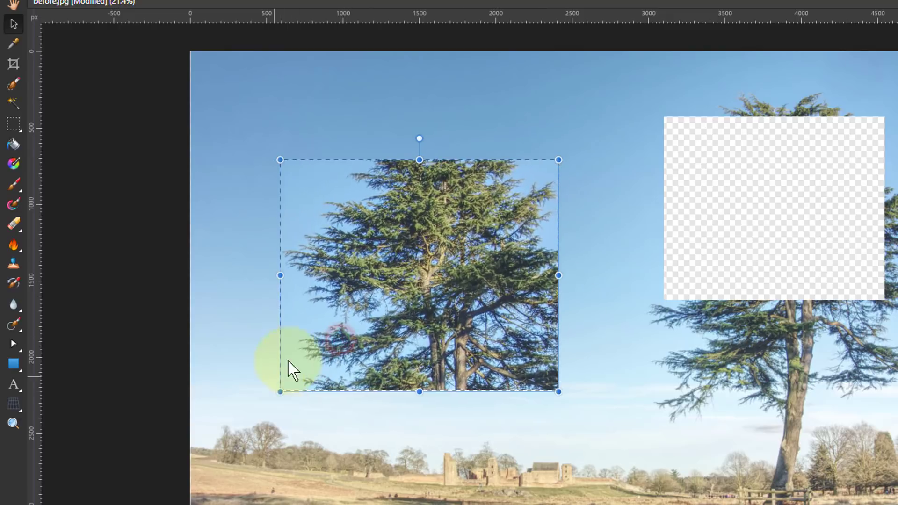
{"action": "left_click_drag", "start_coordinate": [421, 136], "coordinate": [353, 146]}
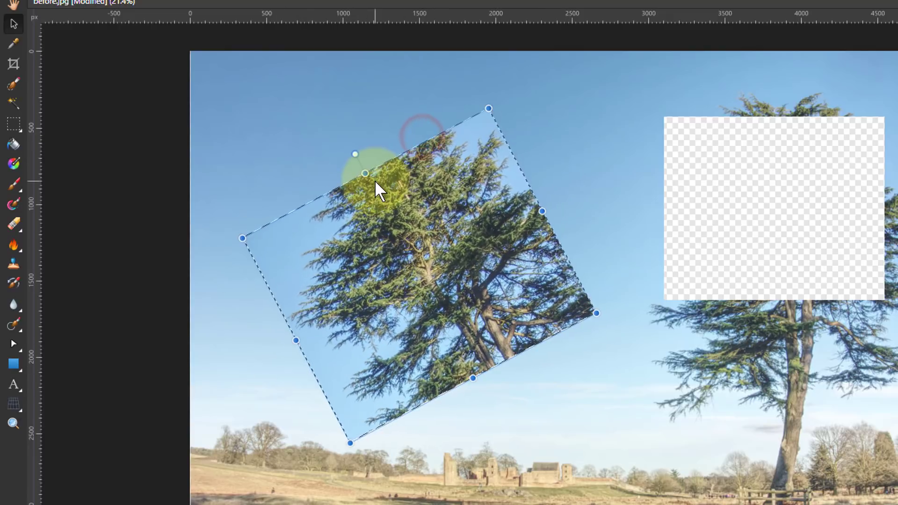
{"action": "key", "text": "ctrl+z"}
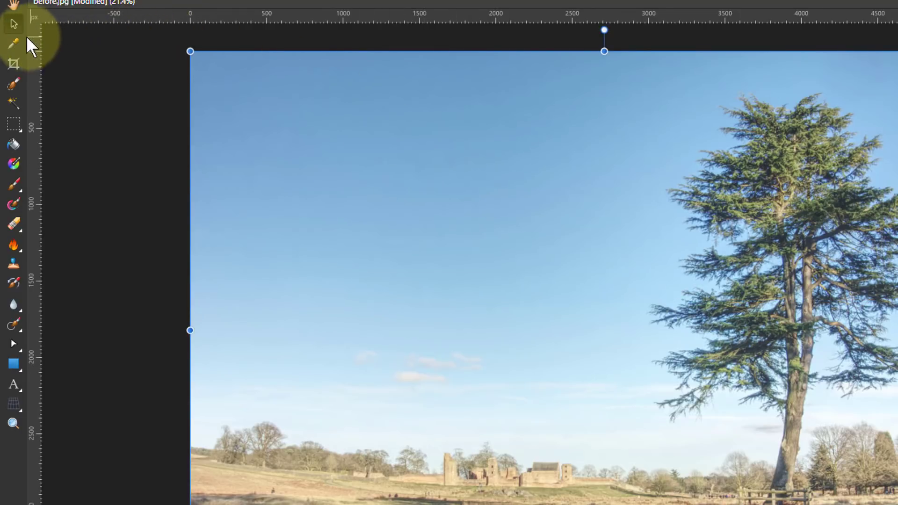
Draw a rectangular marquee over the upper tree and view it as a Quick Mask
{"action": "left_click", "coordinate": [13, 124]}
{"action": "left_click_drag", "start_coordinate": [618, 146], "coordinate": [851, 346]}
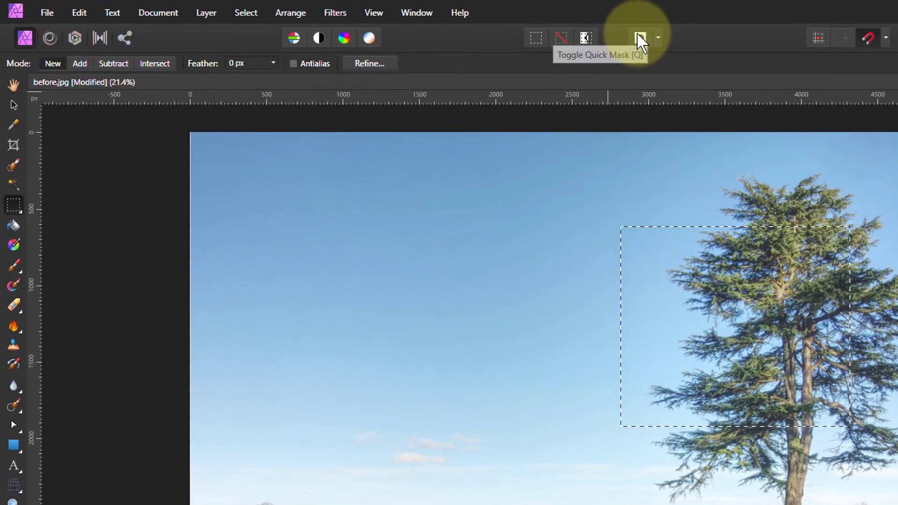
{"action": "left_click", "coordinate": [640, 39]}
{"action": "left_click", "coordinate": [641, 39]}
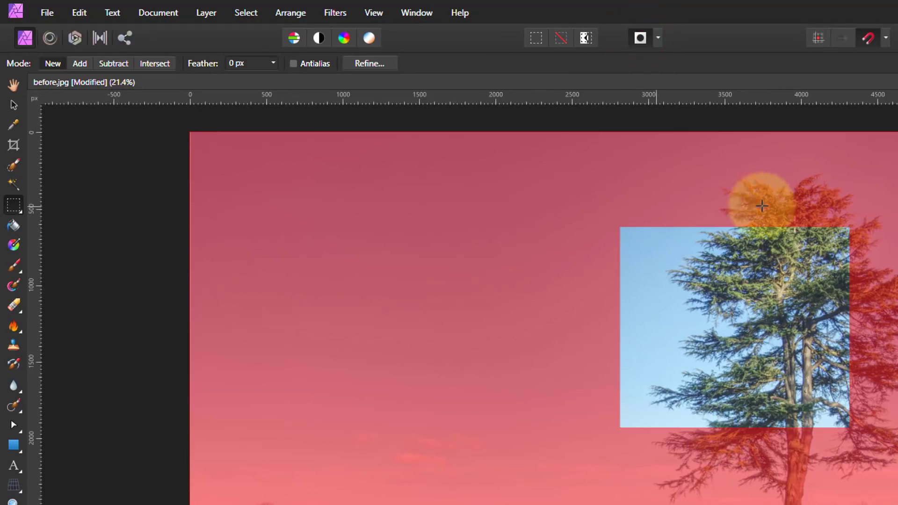
{"action": "left_click", "coordinate": [658, 39]}
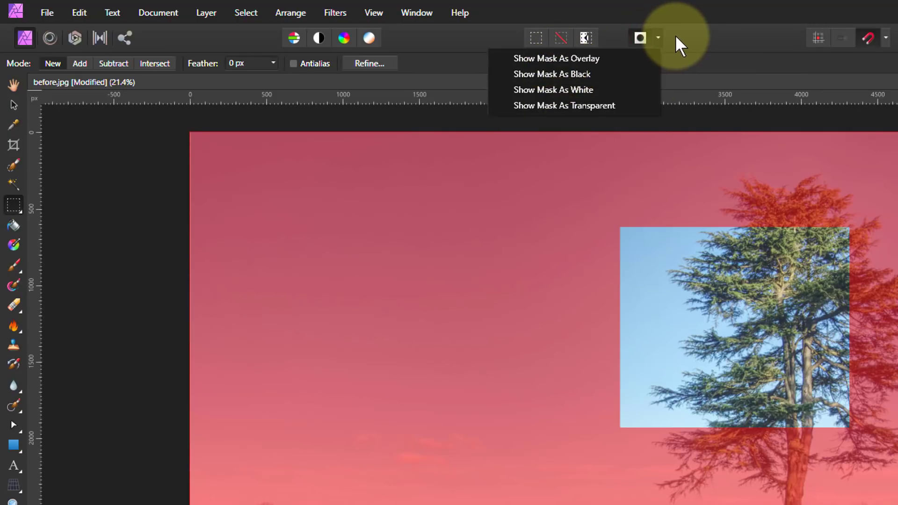
{"action": "left_click", "coordinate": [676, 37]}
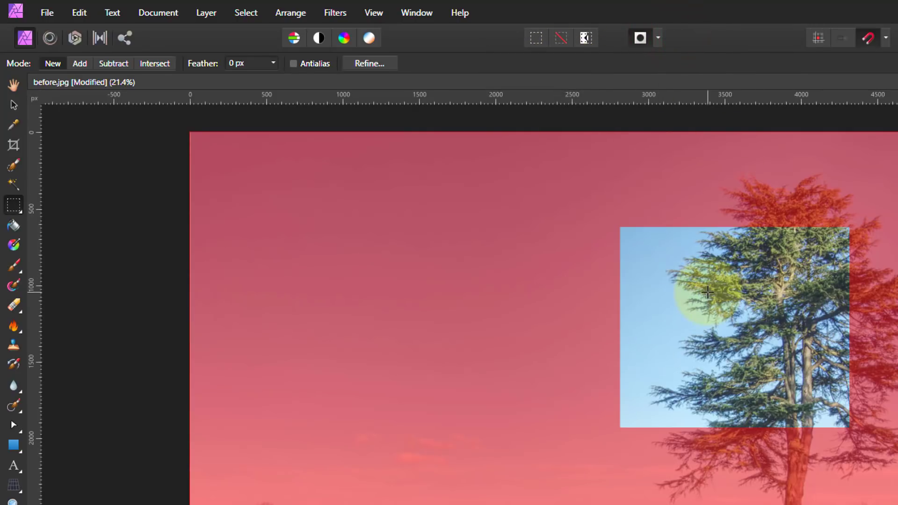
Move the masked selection onto the castle ruins and shrink it around them
{"action": "left_click", "coordinate": [13, 105]}
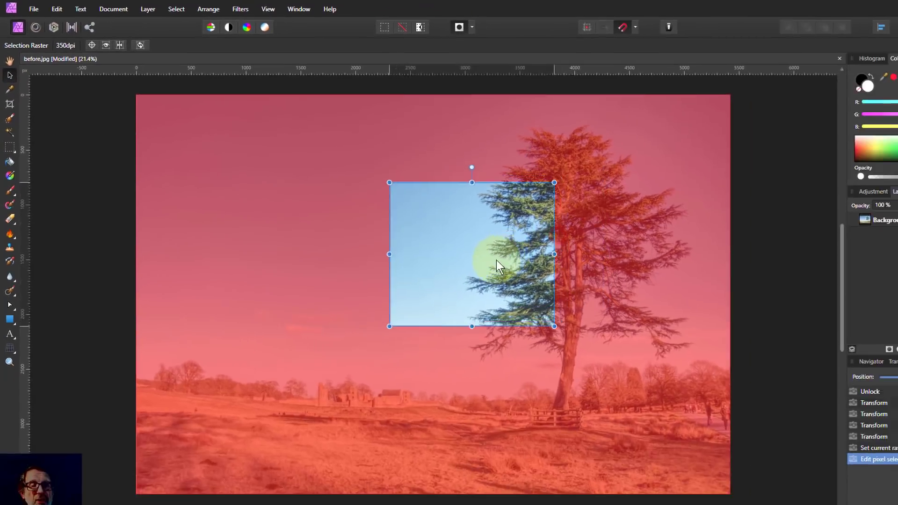
{"action": "mouse_move", "coordinate": [497, 265]}
{"action": "left_mouse_down"}
{"action": "mouse_move", "coordinate": [349, 358]}
{"action": "mouse_move", "coordinate": [347, 336]}
{"action": "left_mouse_up"}
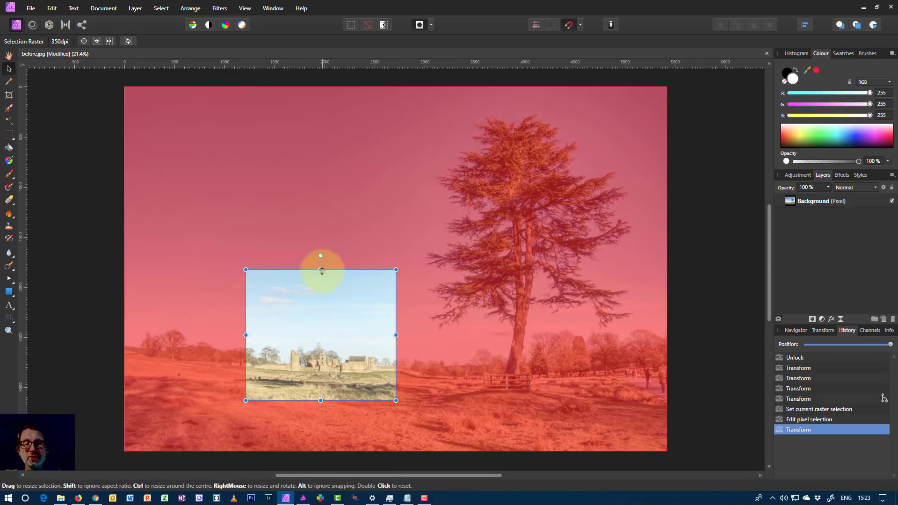
{"action": "left_click_drag", "start_coordinate": [321, 279], "coordinate": [321, 331]}
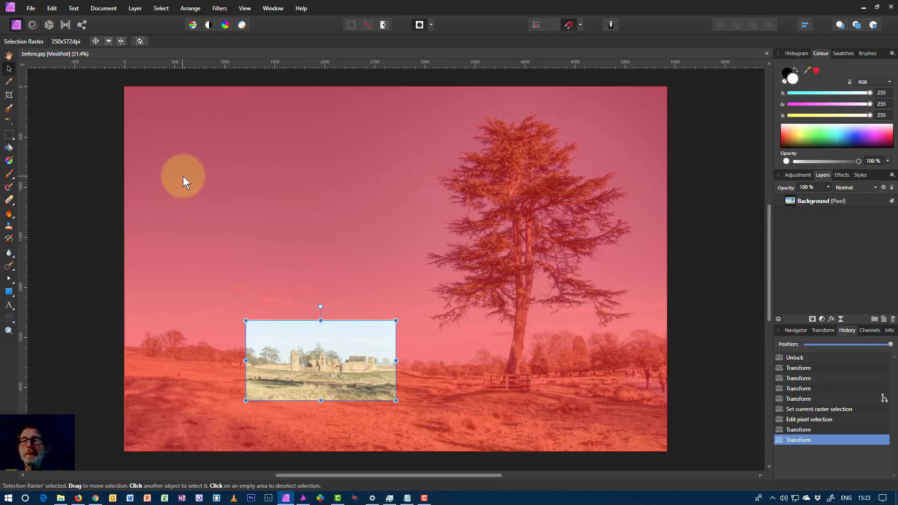
Exit Quick Mask, undo a trial move of the castle pixels, and deselect with Ctrl+D
{"action": "left_click", "coordinate": [291, 317]}
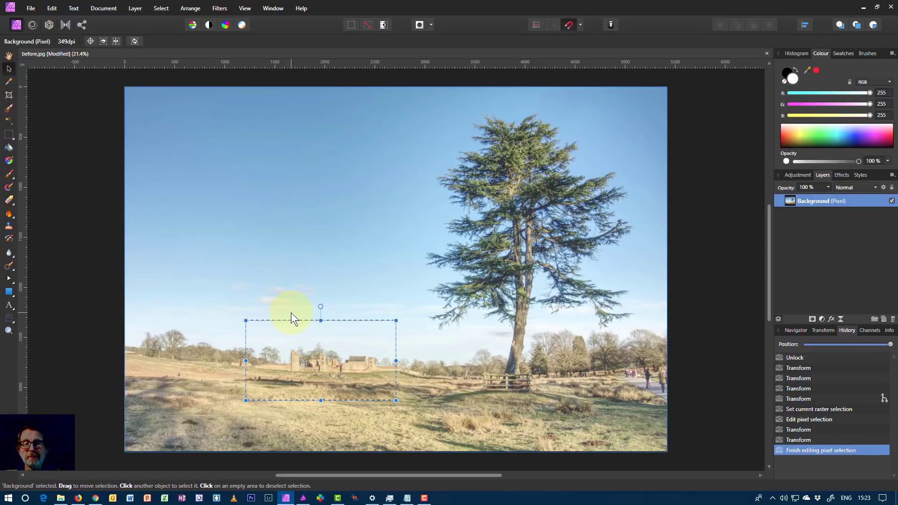
{"action": "mouse_move", "coordinate": [271, 330]}
{"action": "left_mouse_down"}
{"action": "mouse_move", "coordinate": [257, 169]}
{"action": "mouse_move", "coordinate": [208, 193]}
{"action": "left_mouse_up"}
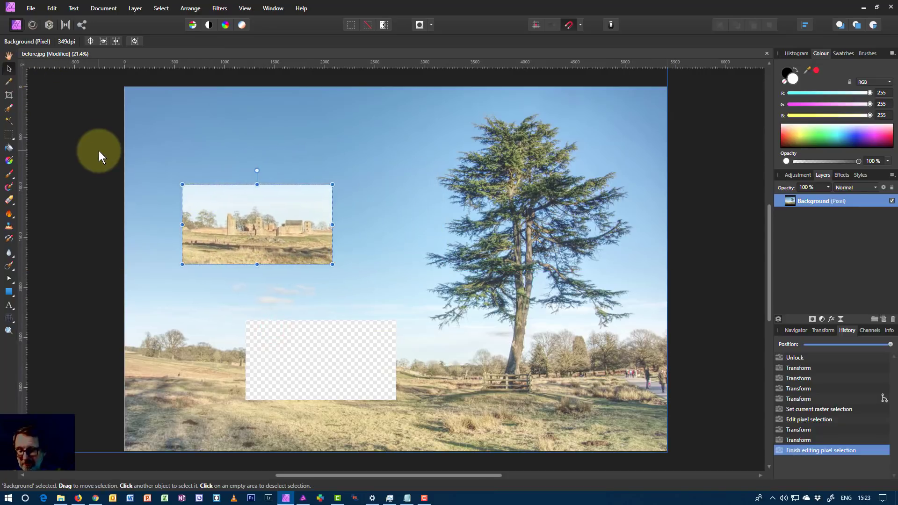
{"action": "key", "text": "ctrl+z"}
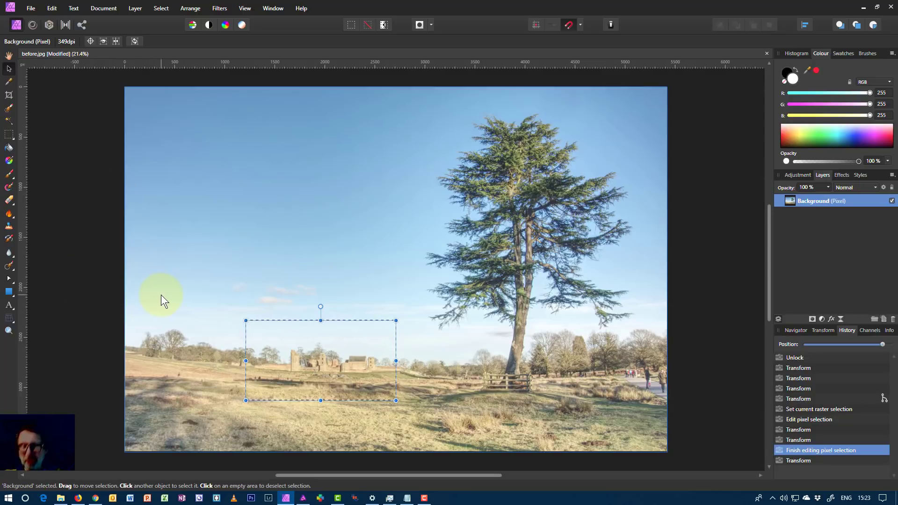
{"action": "key", "text": "ctrl+d"}
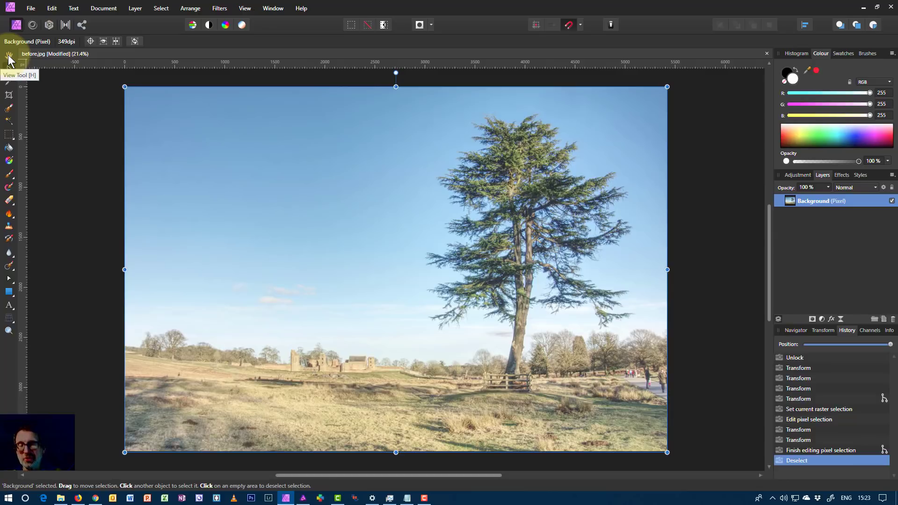
{"action": "key", "text": "h"}
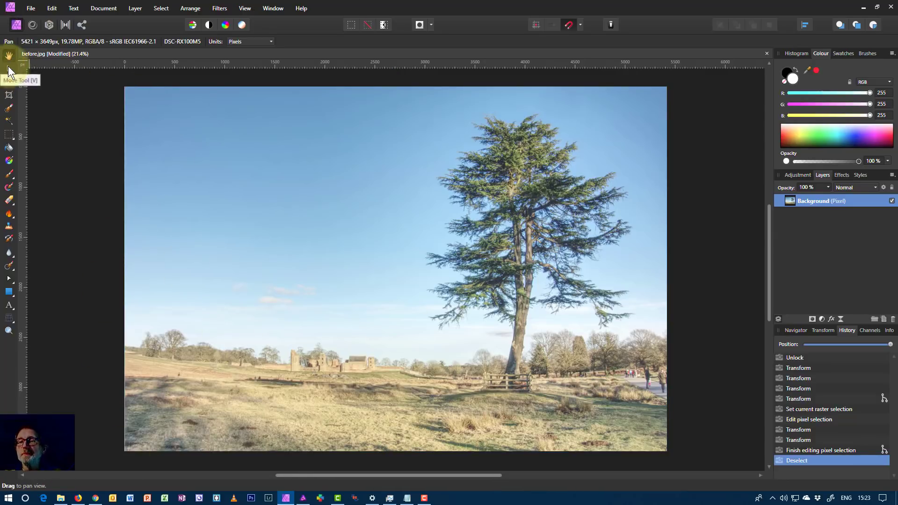
Draw two rectangles over the sky, one on the left and one near the tree
{"action": "left_click", "coordinate": [9, 69]}
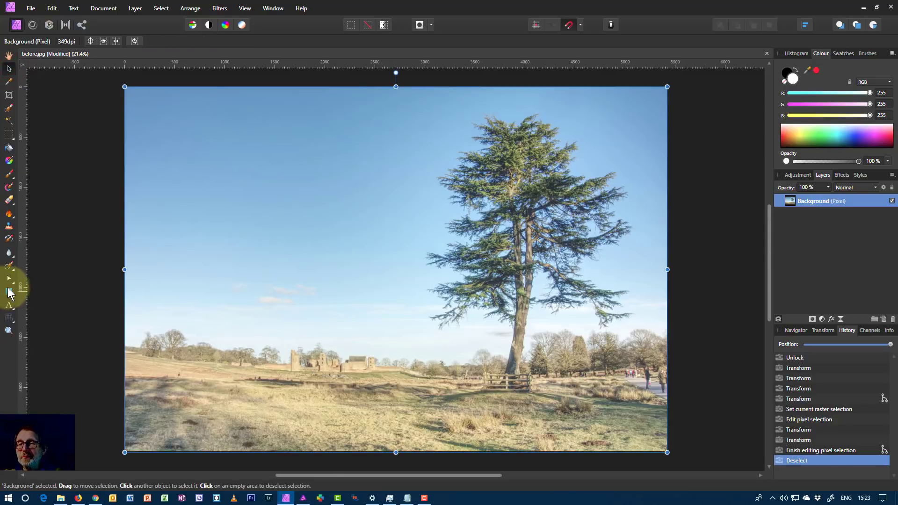
{"action": "left_click", "coordinate": [8, 290]}
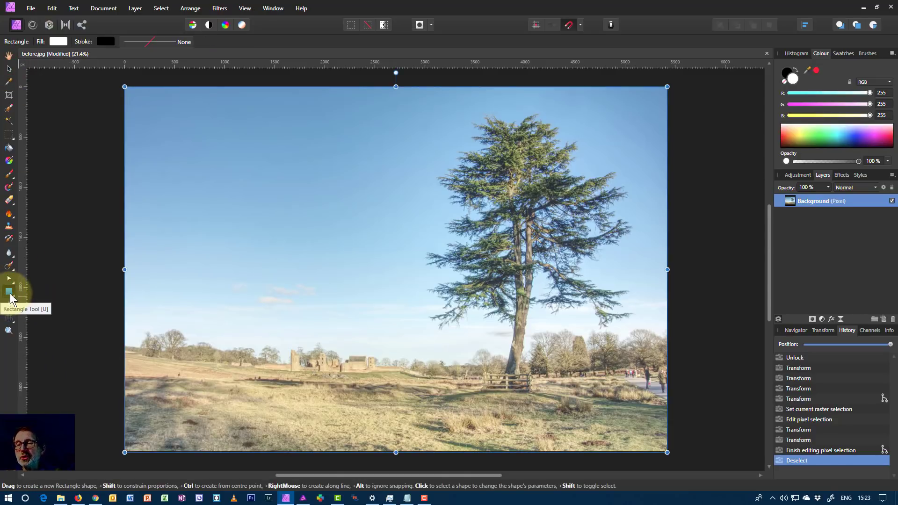
{"action": "mouse_move", "coordinate": [223, 161]}
{"action": "left_mouse_down"}
{"action": "mouse_move", "coordinate": [325, 257]}
{"action": "mouse_move", "coordinate": [319, 263]}
{"action": "left_mouse_up"}
{"action": "left_click_drag", "start_coordinate": [374, 181], "coordinate": [471, 299]}
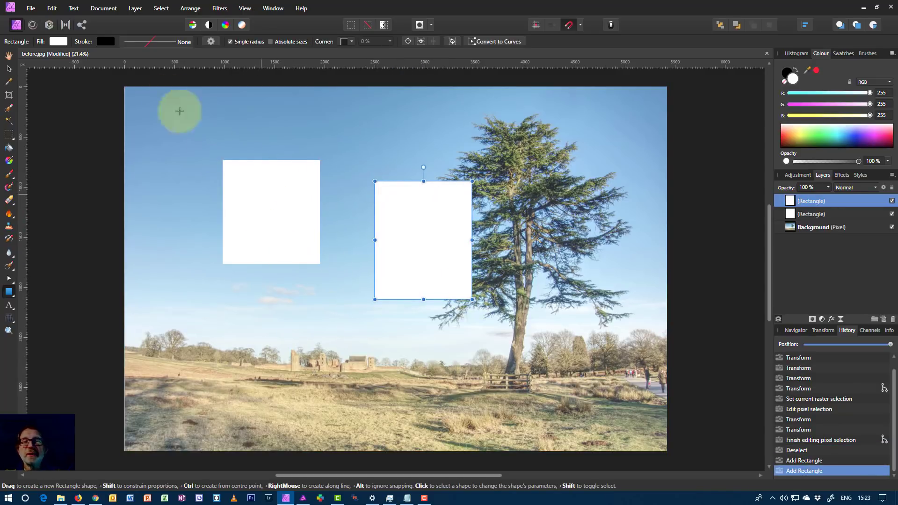
Fill the second rectangle orange (RGB 255,85,36)
{"action": "left_click", "coordinate": [57, 42]}
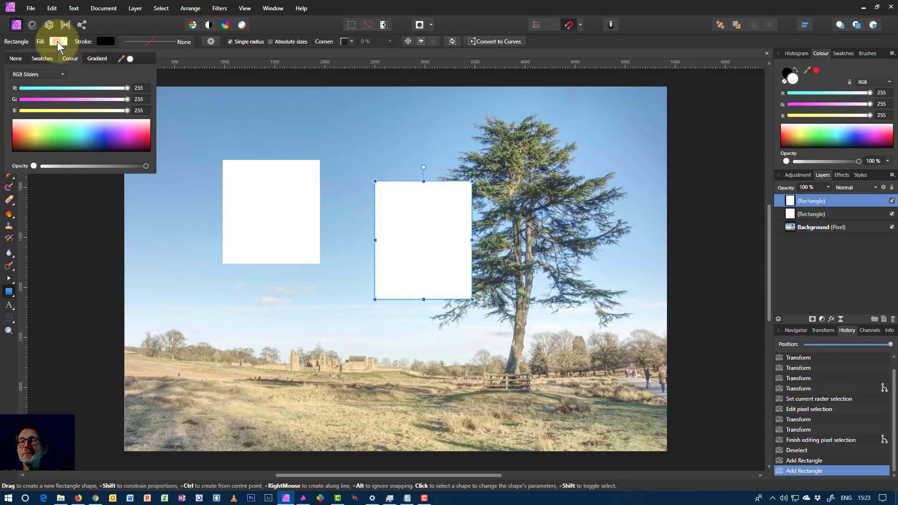
{"action": "left_click", "coordinate": [17, 133]}
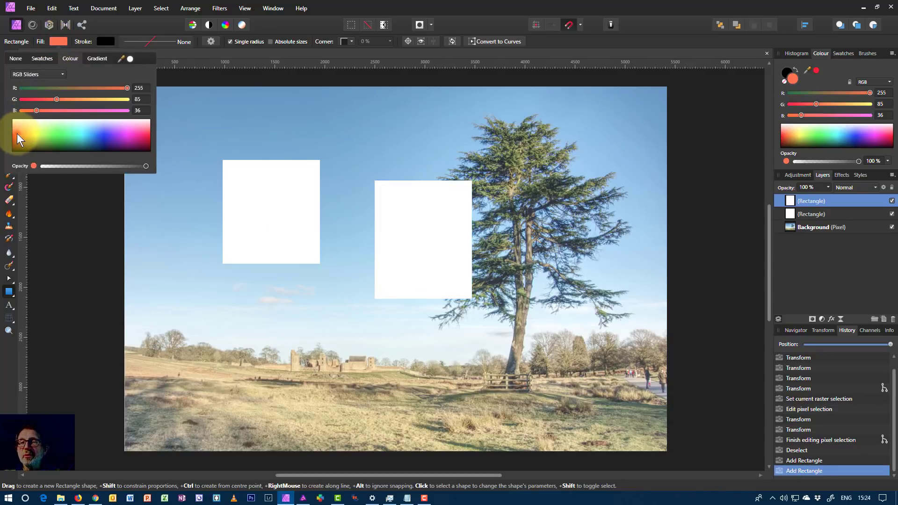
{"action": "key", "text": "a"}
{"action": "left_click", "coordinate": [361, 161]}
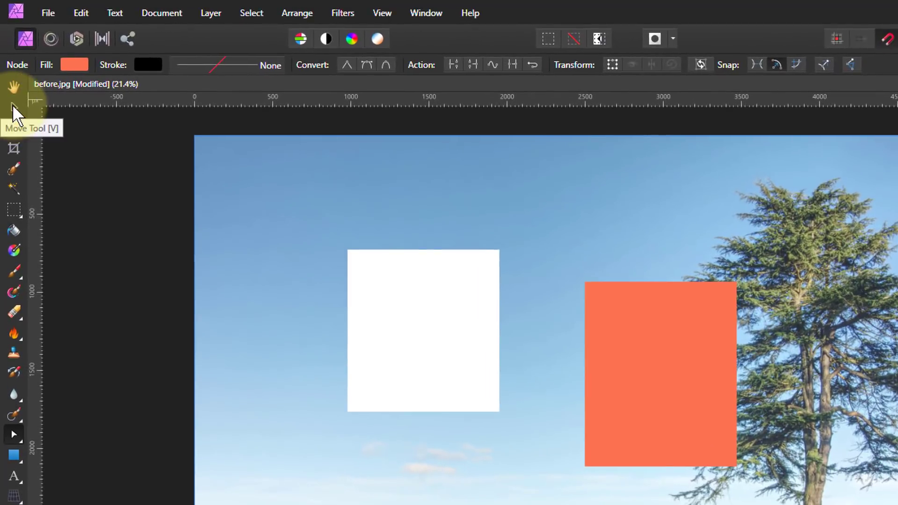
Move both rectangles up-left together, then nudge white left-down and orange right-up
{"action": "left_click", "coordinate": [13, 105]}
{"action": "left_click", "coordinate": [455, 333]}
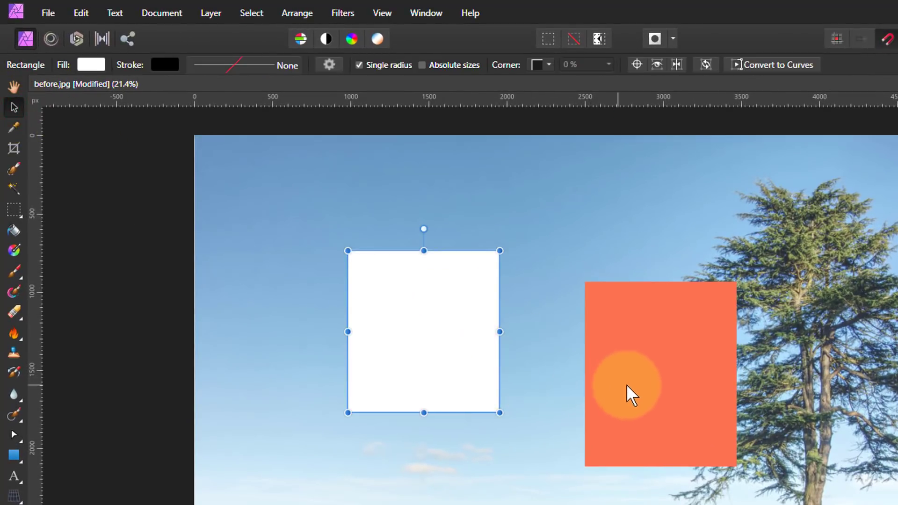
{"action": "left_click", "coordinate": [644, 371], "text": "shift"}
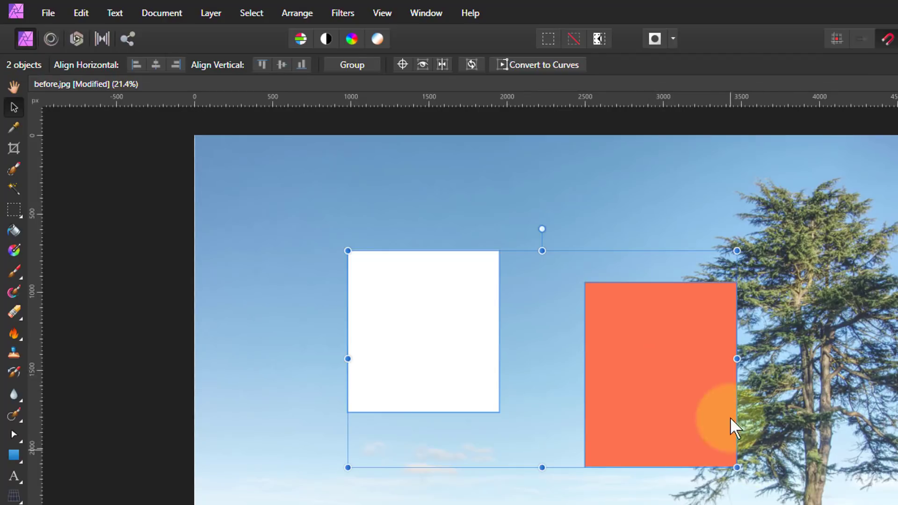
{"action": "mouse_move", "coordinate": [662, 340]}
{"action": "left_mouse_down"}
{"action": "mouse_move", "coordinate": [591, 313]}
{"action": "mouse_move", "coordinate": [587, 331]}
{"action": "mouse_move", "coordinate": [621, 318]}
{"action": "left_mouse_up"}
{"action": "left_click", "coordinate": [372, 297]}
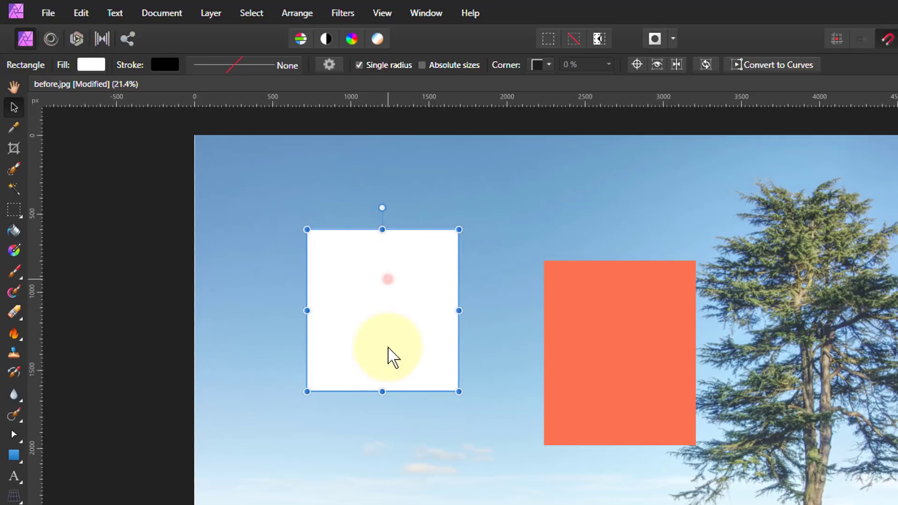
{"action": "left_click_drag", "start_coordinate": [393, 279], "coordinate": [376, 312]}
{"action": "left_click_drag", "start_coordinate": [605, 333], "coordinate": [653, 323]}
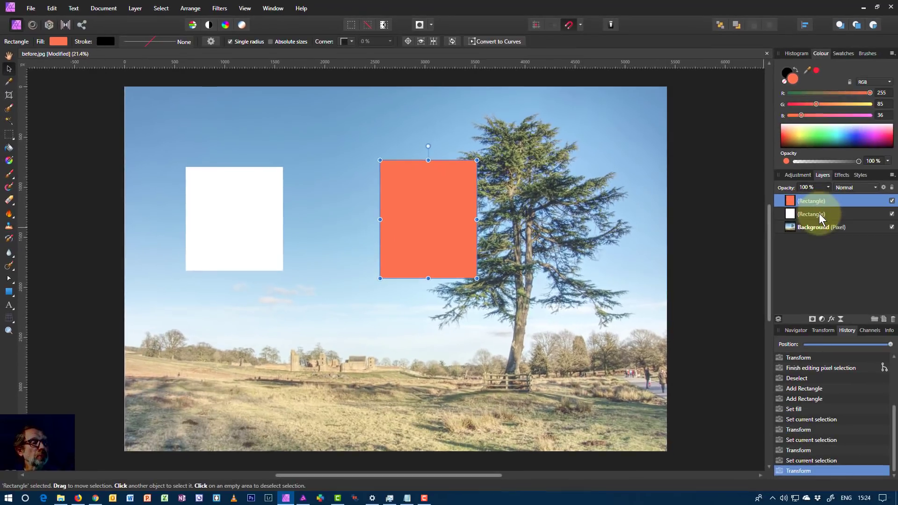
Skew the white rectangle sideways, shear its right edge up, and tilt-enlarge it from a corner
{"action": "left_click", "coordinate": [819, 215]}
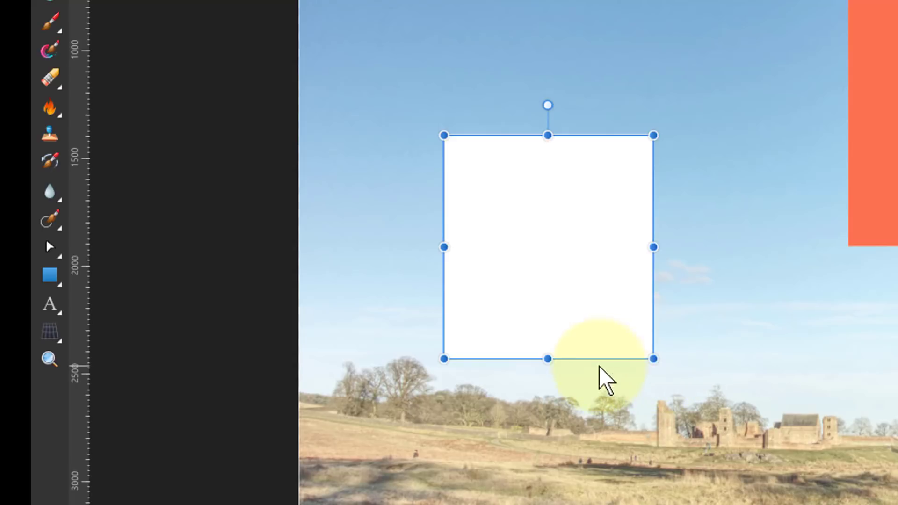
{"action": "mouse_move", "coordinate": [551, 366]}
{"action": "left_mouse_down"}
{"action": "mouse_move", "coordinate": [507, 373]}
{"action": "mouse_move", "coordinate": [589, 373]}
{"action": "left_mouse_up"}
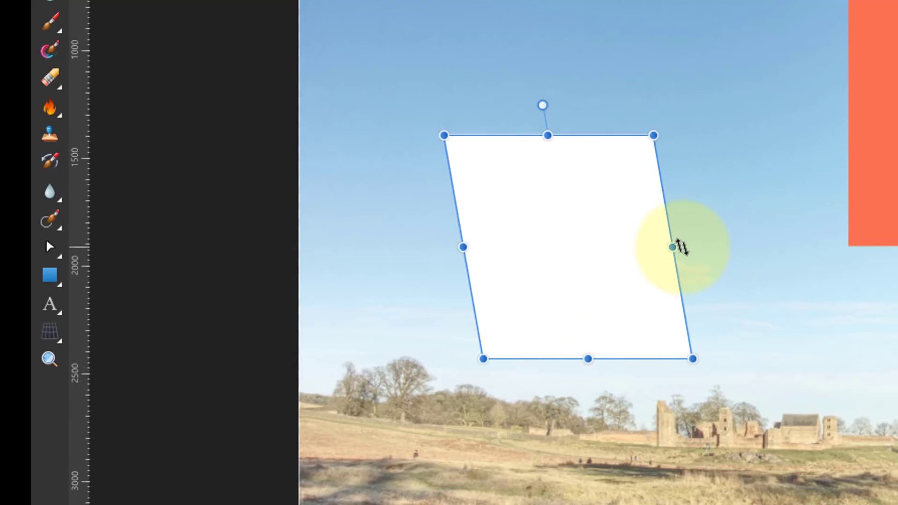
{"action": "left_click_drag", "start_coordinate": [674, 247], "coordinate": [665, 207]}
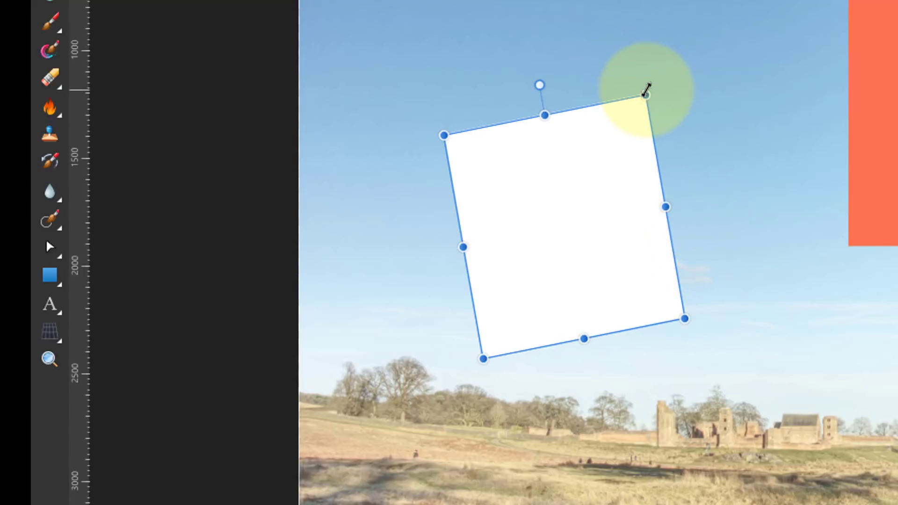
{"action": "mouse_move", "coordinate": [647, 92]}
{"action": "left_mouse_down"}
{"action": "mouse_move", "coordinate": [652, 62]}
{"action": "mouse_move", "coordinate": [703, 65]}
{"action": "left_mouse_up"}
{"action": "left_click", "coordinate": [857, 65]}
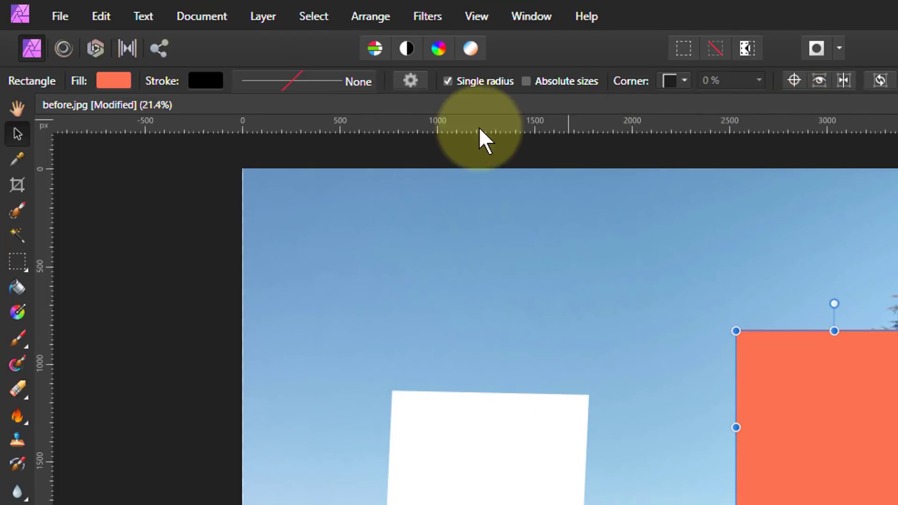
Pull a horizontal guide out of the top ruler and place it low on the photo
{"action": "left_click", "coordinate": [469, 19]}
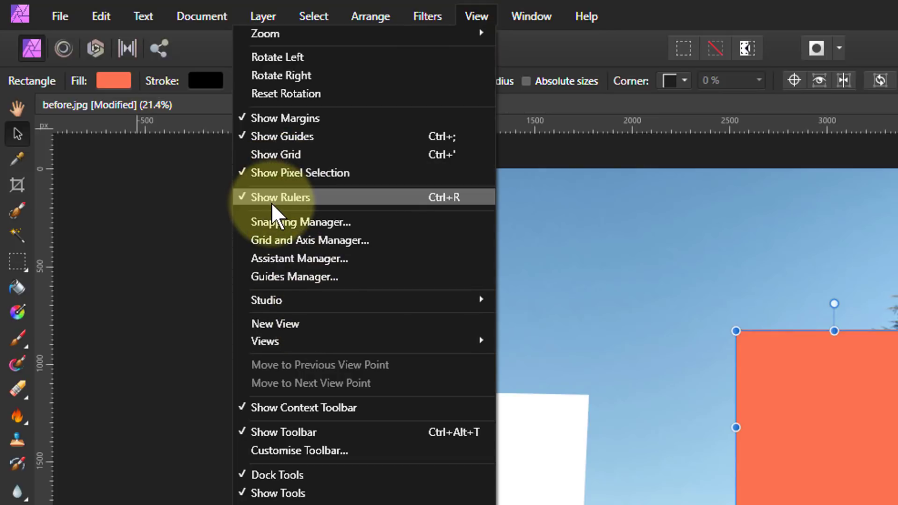
{"action": "left_click", "coordinate": [819, 201]}
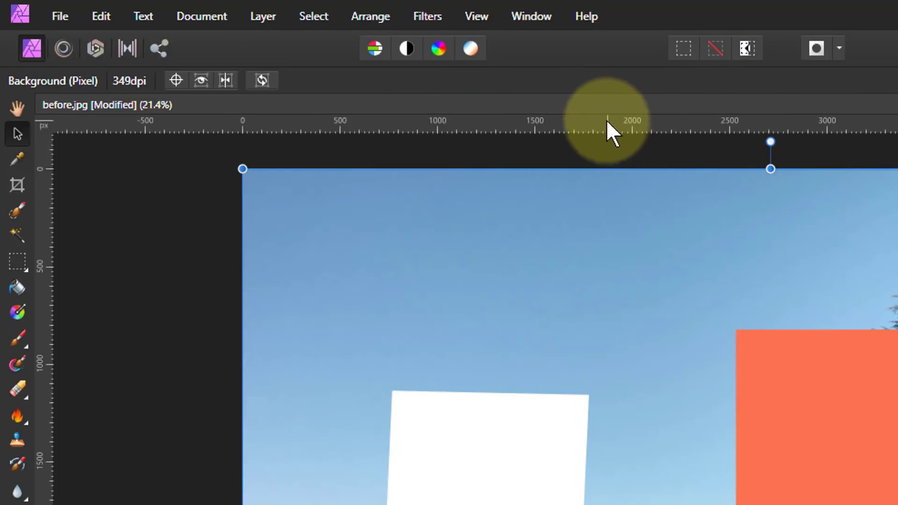
{"action": "left_click_drag", "start_coordinate": [607, 121], "coordinate": [612, 218]}
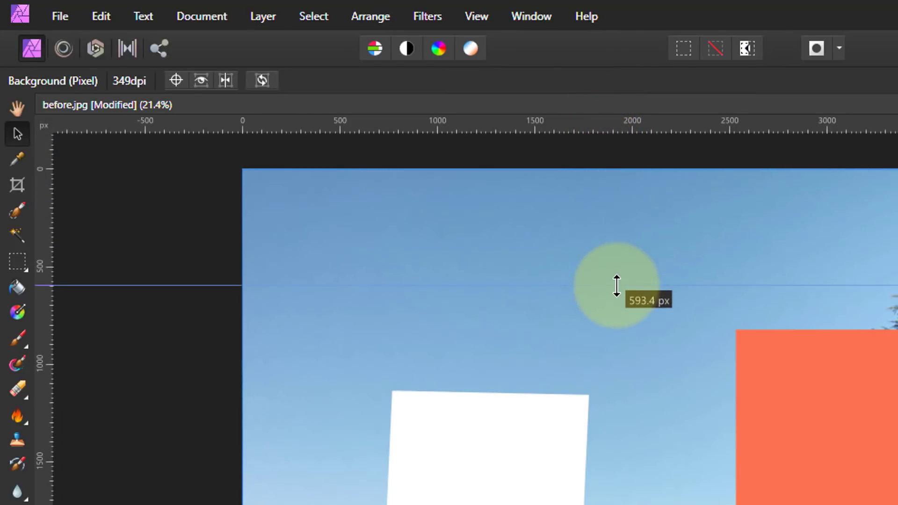
{"action": "left_click_drag", "start_coordinate": [612, 218], "coordinate": [611, 318]}
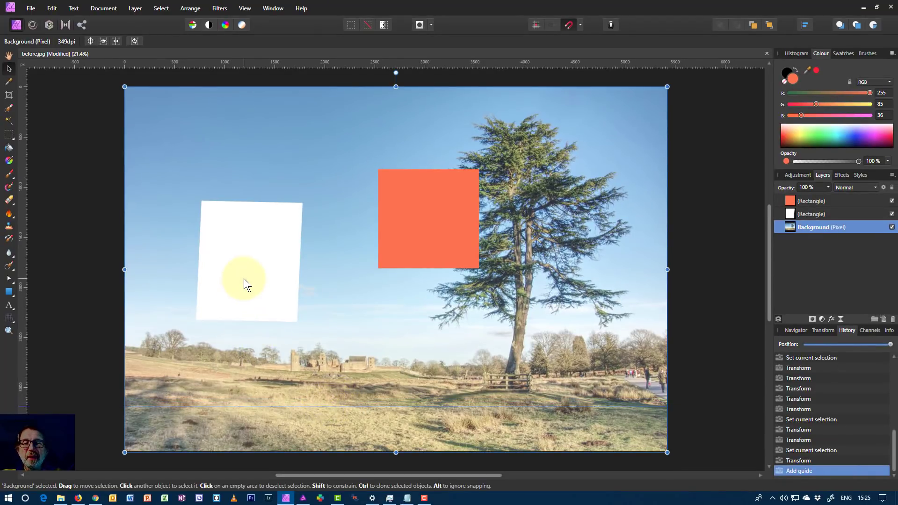
Lower the white and orange rectangles to the guide, then drag the guide off
{"action": "mouse_move", "coordinate": [244, 279]}
{"action": "left_mouse_down"}
{"action": "mouse_move", "coordinate": [240, 271]}
{"action": "mouse_move", "coordinate": [240, 348]}
{"action": "left_mouse_up"}
{"action": "left_click_drag", "start_coordinate": [431, 206], "coordinate": [427, 349]}
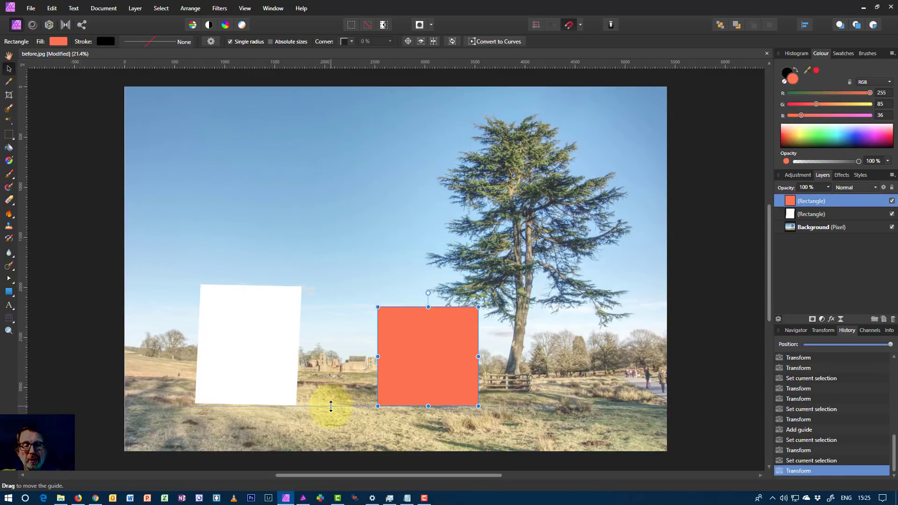
{"action": "left_click_drag", "start_coordinate": [330, 405], "coordinate": [329, 370]}
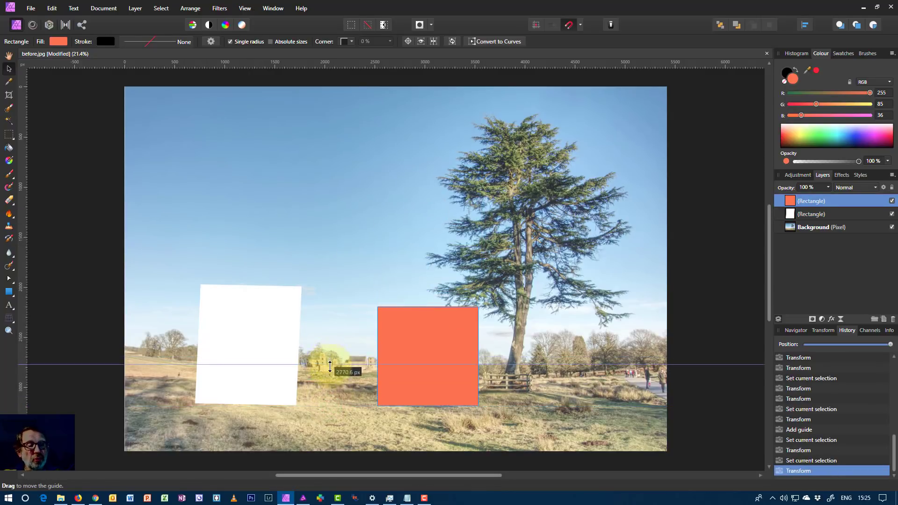
{"action": "left_click_drag", "start_coordinate": [330, 369], "coordinate": [329, 55]}
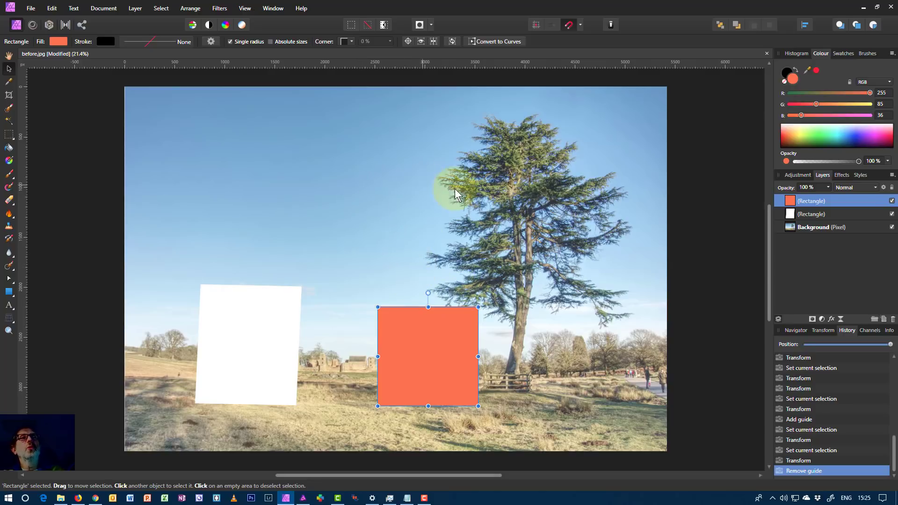
Drag the white rectangle up from the horizon into the sky
{"action": "left_click", "coordinate": [261, 322]}
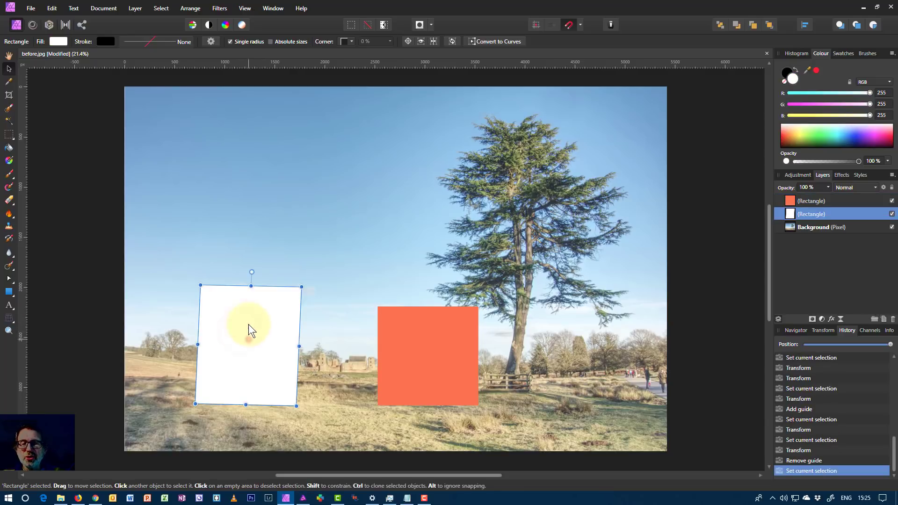
{"action": "left_click_drag", "start_coordinate": [250, 325], "coordinate": [254, 246]}
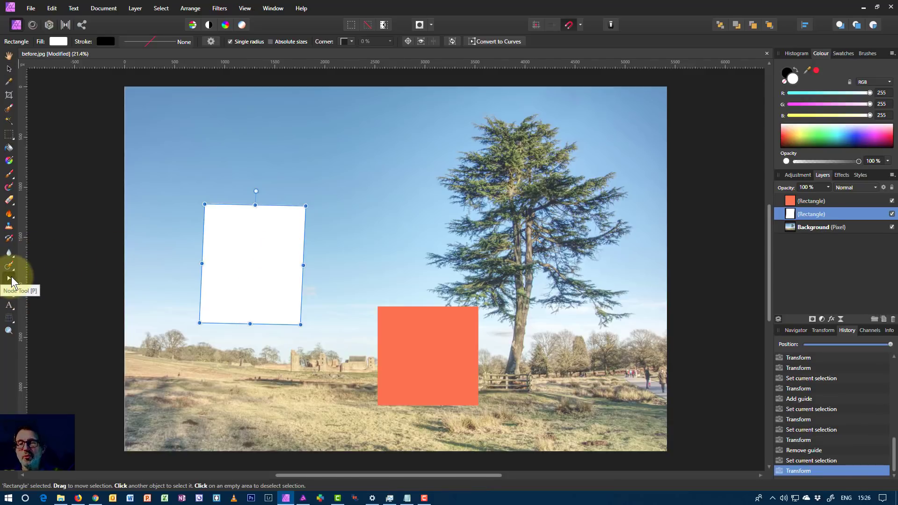
Add a placeholder art text line on the grass and nudge it right and down
{"action": "left_click", "coordinate": [10, 307]}
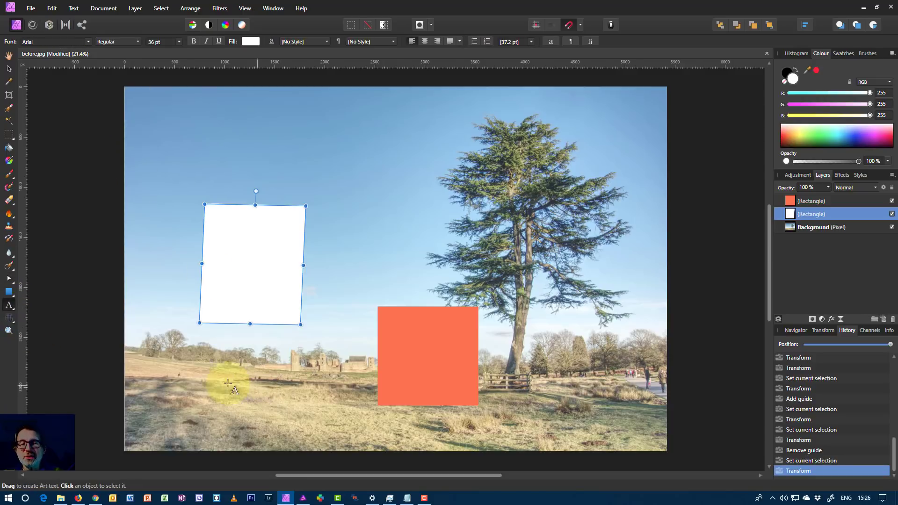
{"action": "left_click", "coordinate": [202, 381]}
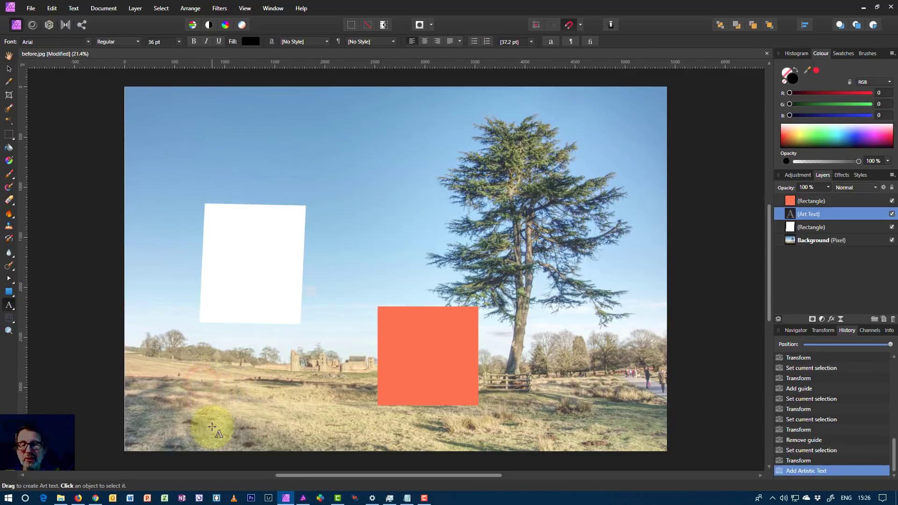
{"action": "type", "text": "asdlkfj;asdf"}
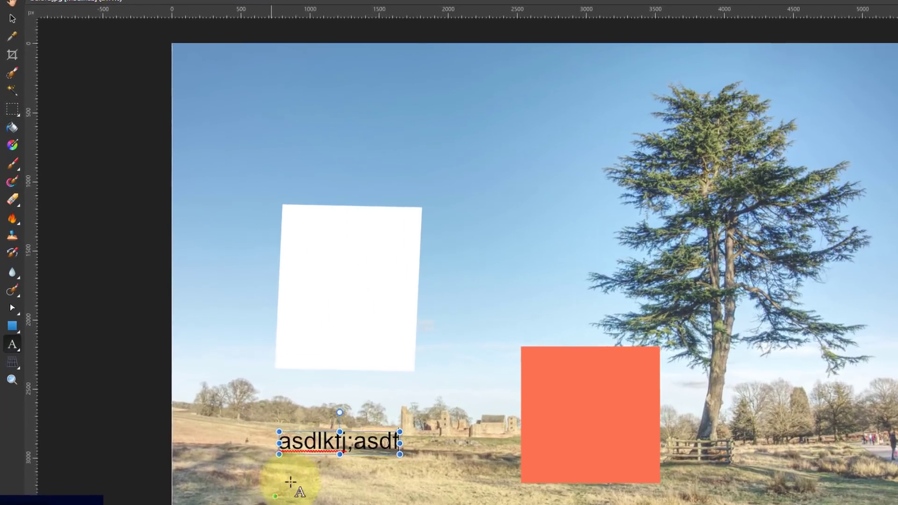
{"action": "key", "text": "Escape"}
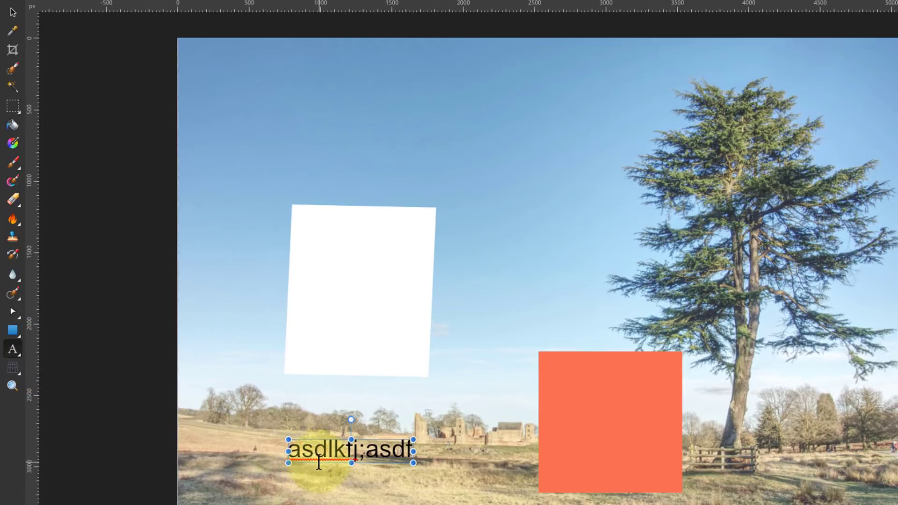
{"action": "left_click_drag", "start_coordinate": [319, 464], "coordinate": [358, 484]}
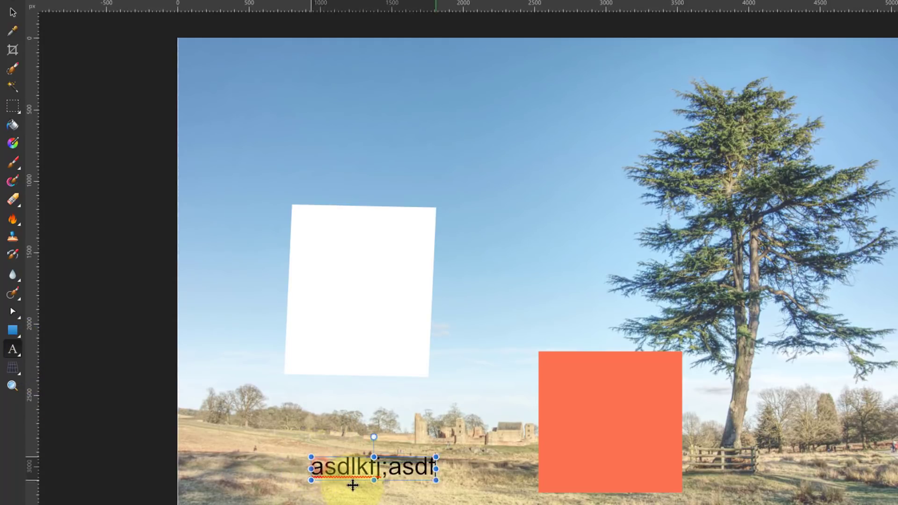
Start a second small art text object just above the first line
{"action": "left_click", "coordinate": [237, 430]}
{"action": "left_click", "coordinate": [239, 423]}
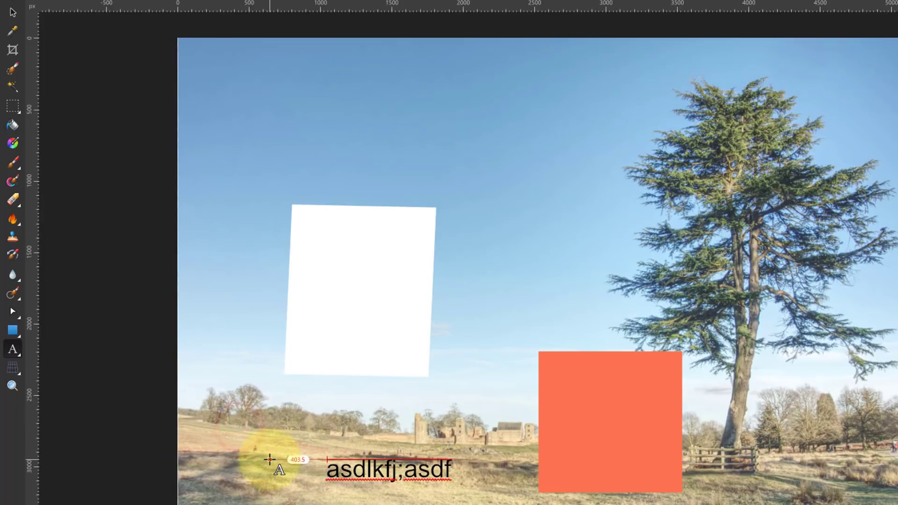
{"action": "type", "text": "x"}
{"action": "left_click", "coordinate": [245, 419]}
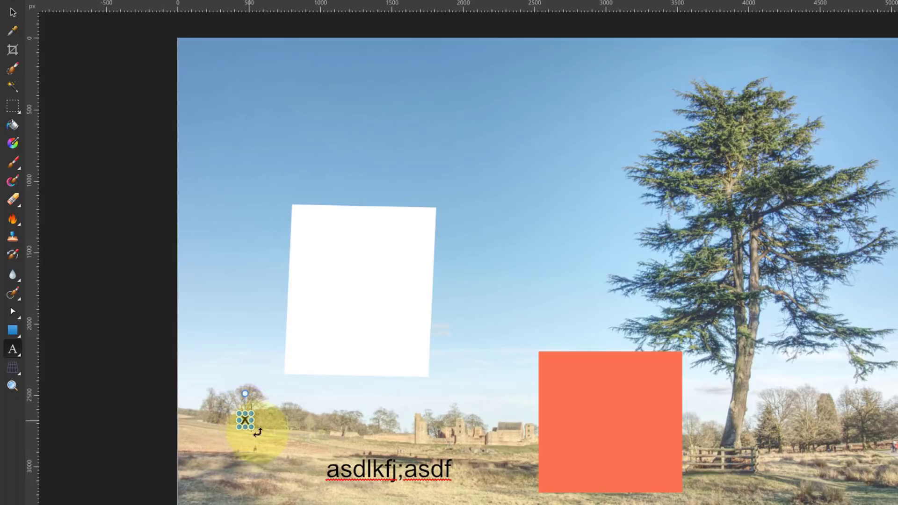
Move the small text object to the upper-left sky and give it placeholder text
{"action": "left_click", "coordinate": [12, 12]}
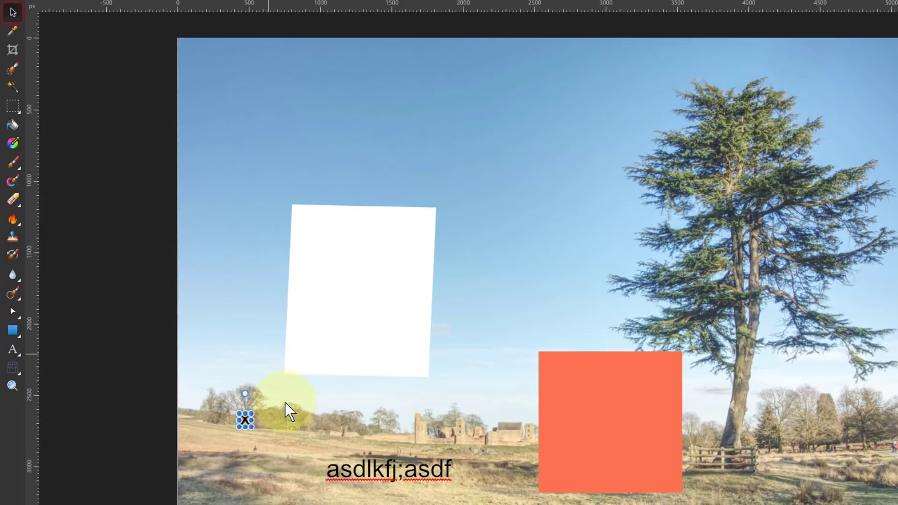
{"action": "left_click_drag", "start_coordinate": [245, 425], "coordinate": [242, 130]}
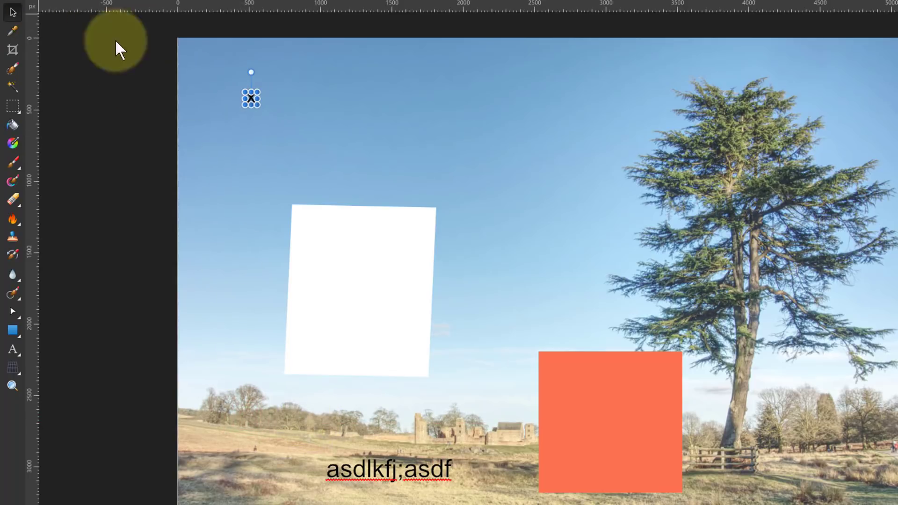
{"action": "left_click", "coordinate": [237, 95]}
{"action": "left_click", "coordinate": [253, 94]}
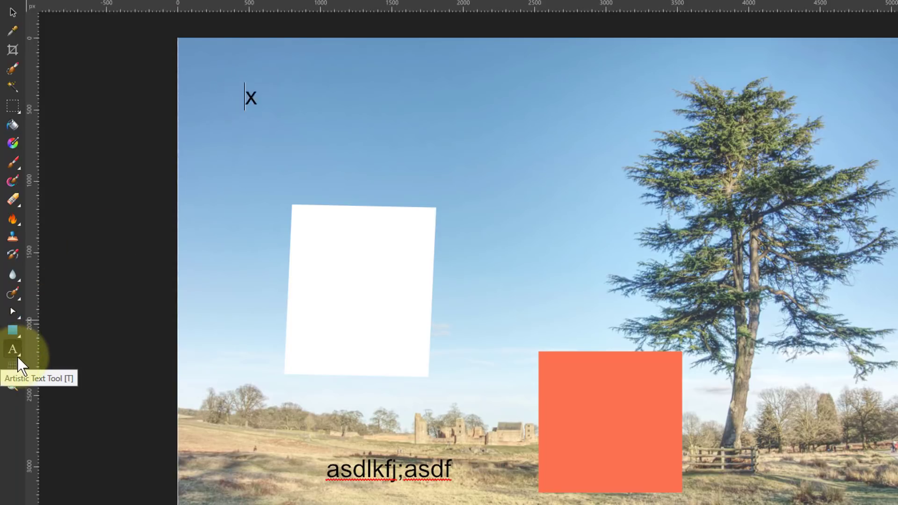
{"action": "type", "text": "asdjf;askldjf"}
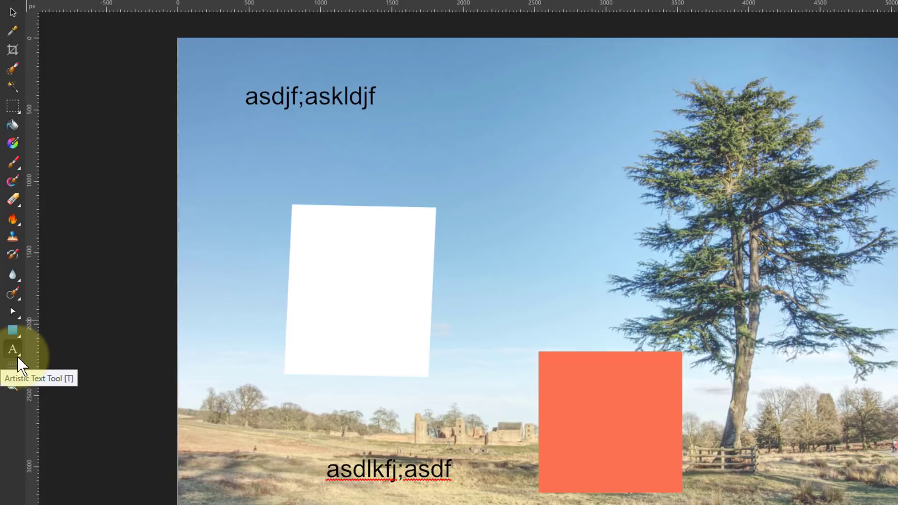
{"action": "left_click", "coordinate": [18, 358]}
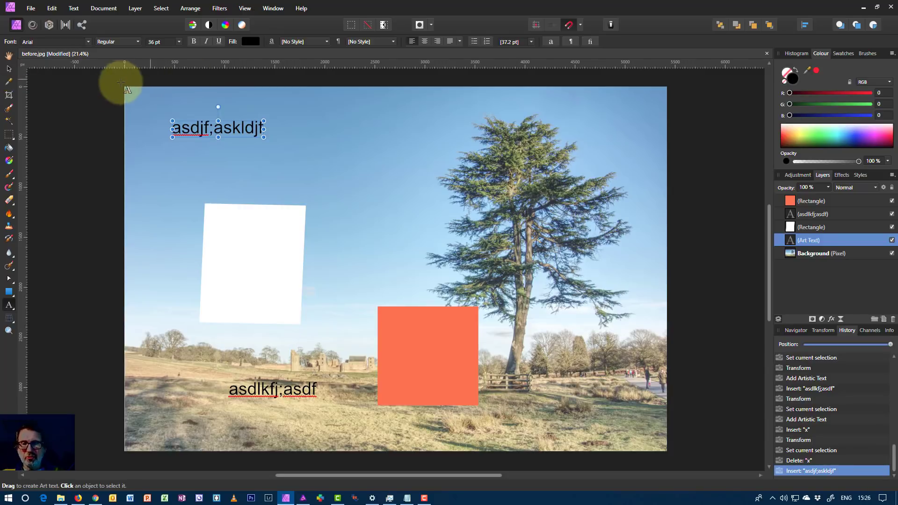
{"action": "left_click_drag", "start_coordinate": [114, 89], "coordinate": [237, 203]}
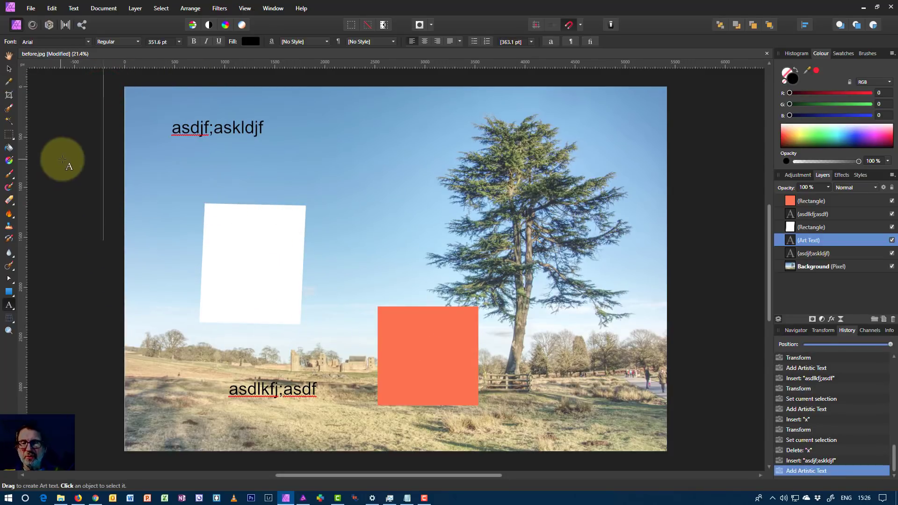
Group both text lines with the white rectangle, move the group down-right and the orange rectangle up-right
{"action": "left_click", "coordinate": [10, 69]}
{"action": "left_click_drag", "start_coordinate": [103, 85], "coordinate": [520, 442]}
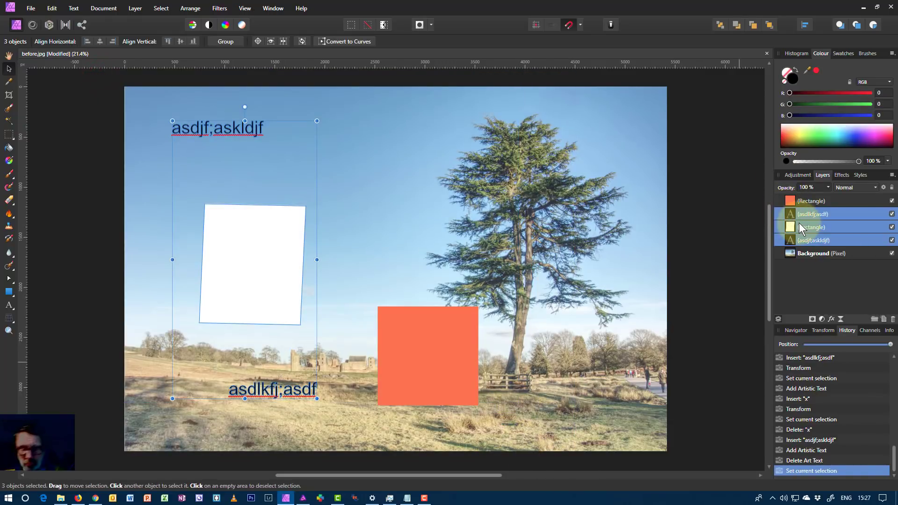
{"action": "key", "text": "ctrl+g"}
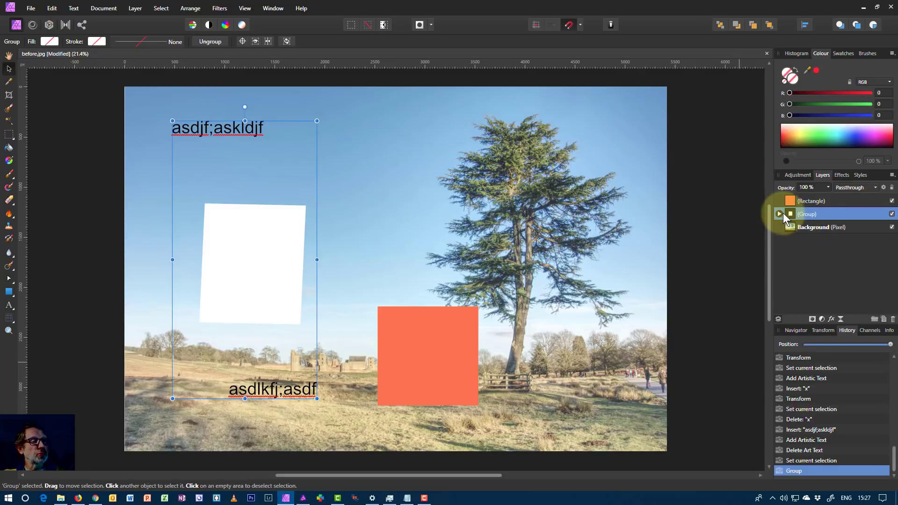
{"action": "left_click_drag", "start_coordinate": [431, 351], "coordinate": [487, 327]}
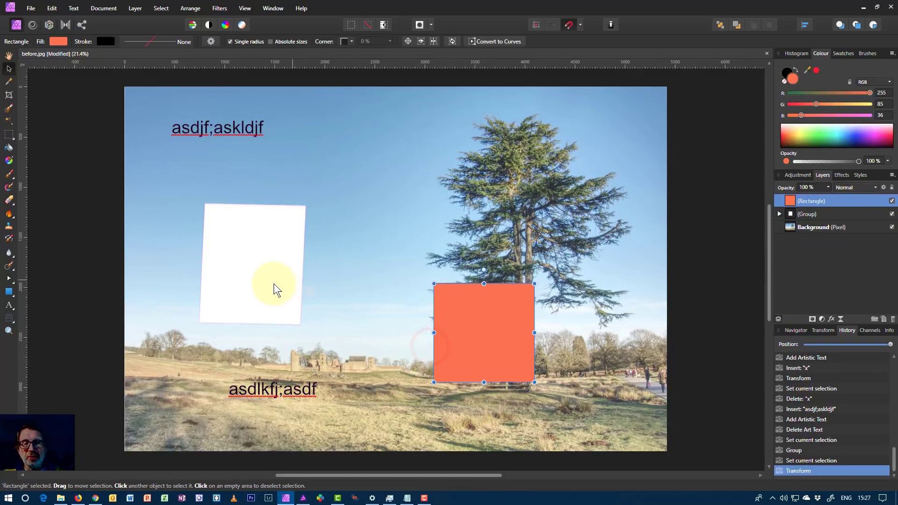
{"action": "left_click_drag", "start_coordinate": [274, 284], "coordinate": [328, 313]}
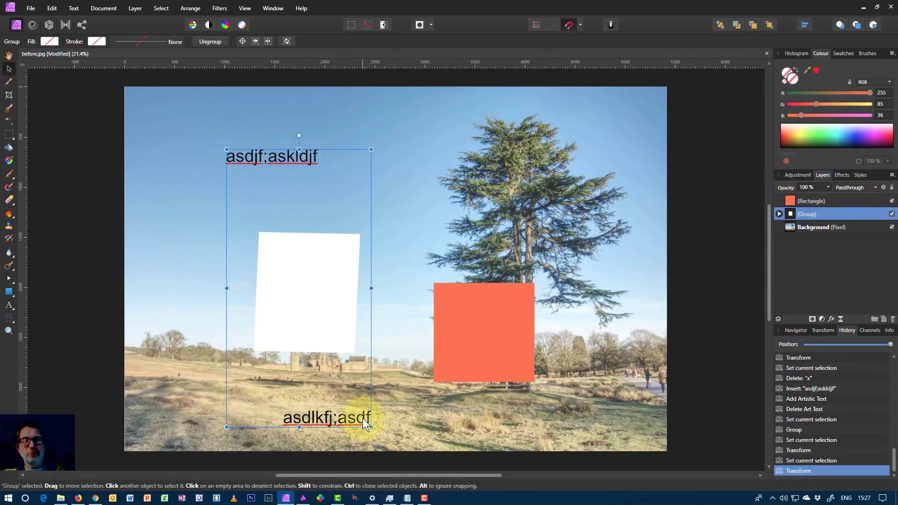